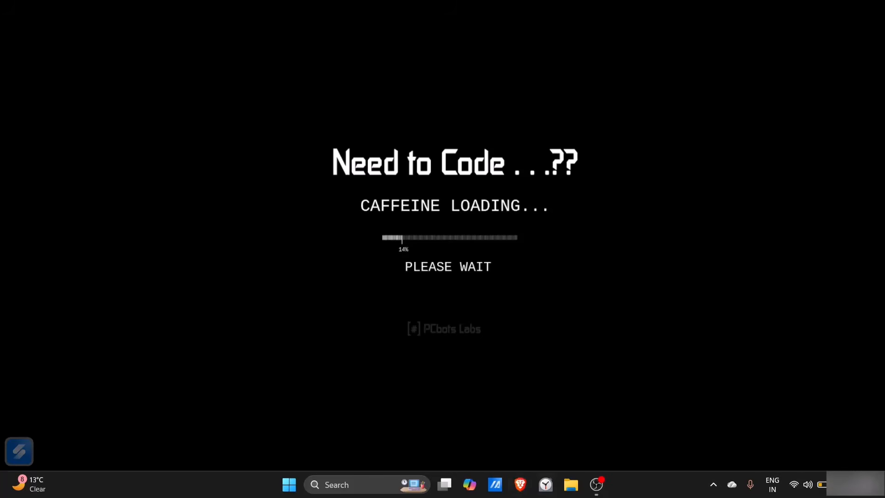
# Open the Brave browser and search the web for mariadb
pyautogui.click(520, 484)
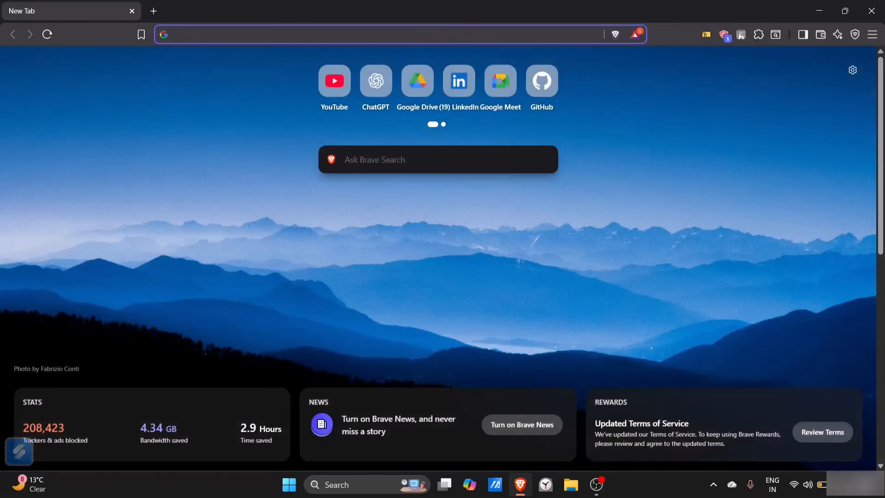
pyautogui.write('maria')
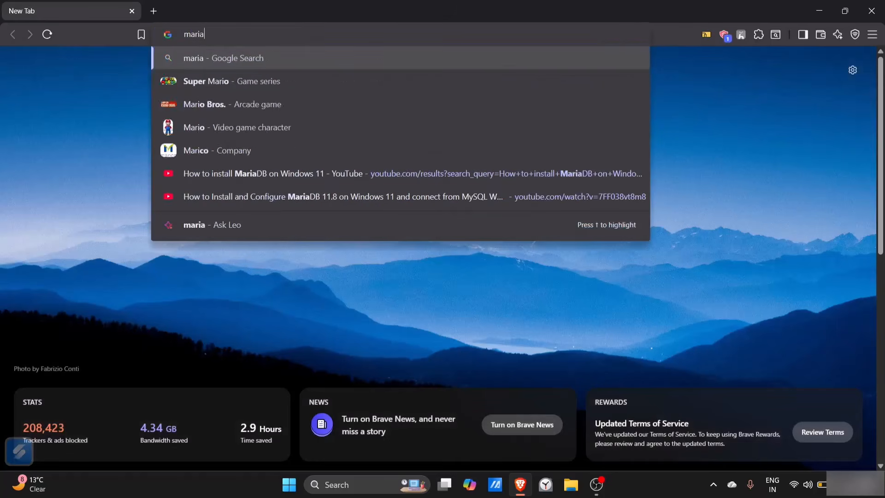
pyautogui.write('db')
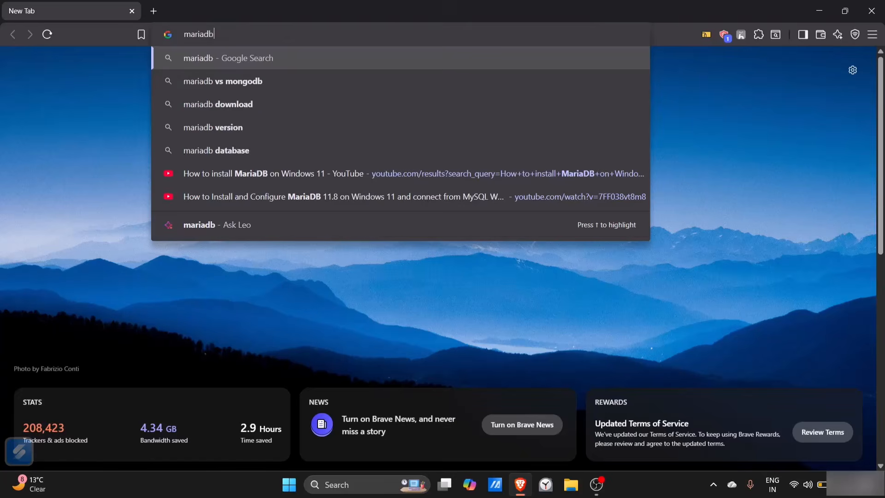
pyautogui.press('Return')
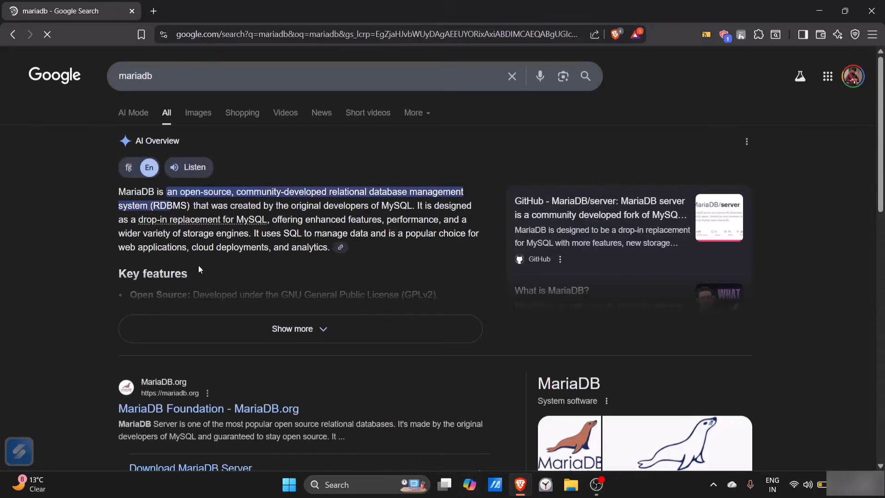
# Open the MariaDB Foundation website from the search results and go to its MariaDB Server download page
pyautogui.scroll(-3, 199, 292)
pyautogui.scroll(-3, 199, 292)
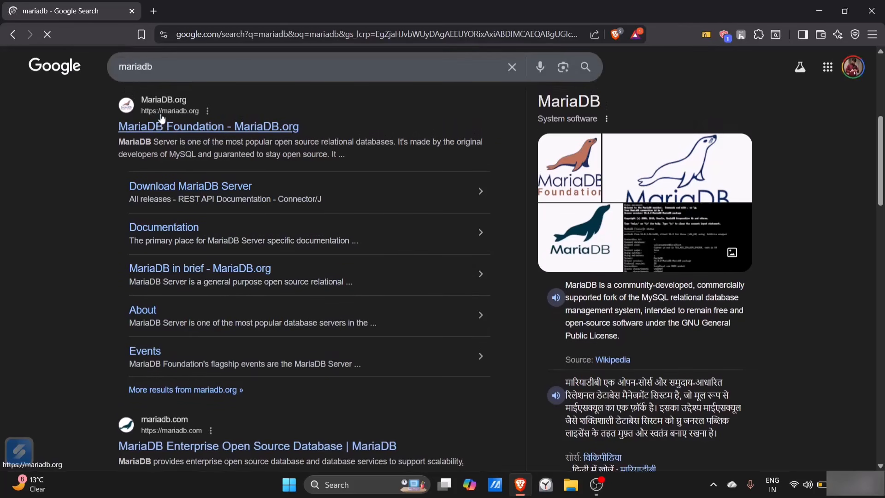
pyautogui.click(162, 130)
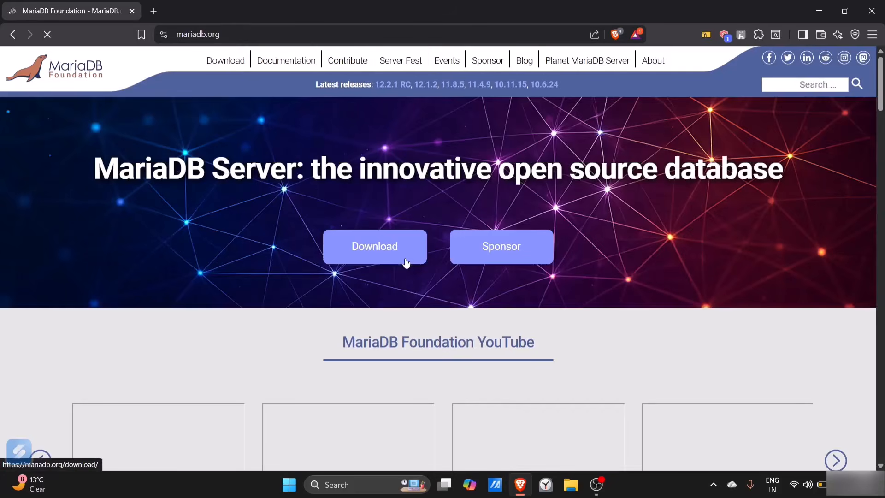
pyautogui.click(406, 262)
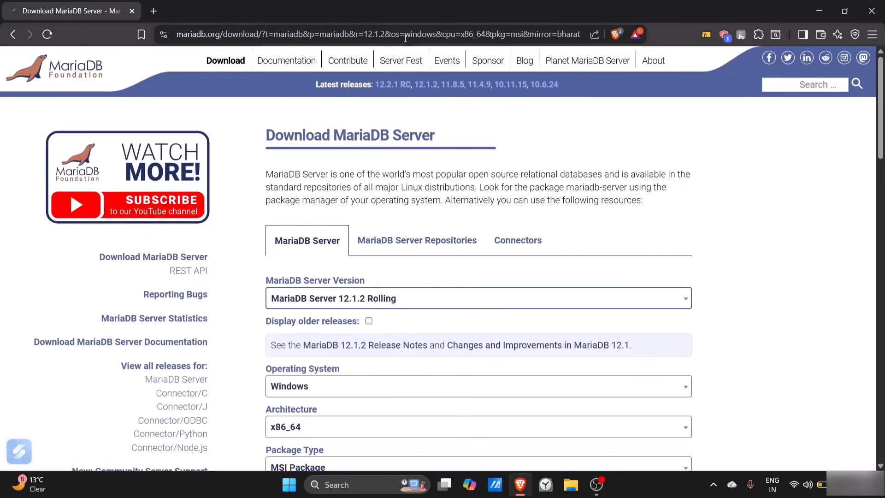
# Request the MariaDB Server 12.1.2 Rolling download for Windows x86_64 as an MSI Package from the Bharat Datacenter - New Delhi mirror
pyautogui.scroll(-3, 400, 162)
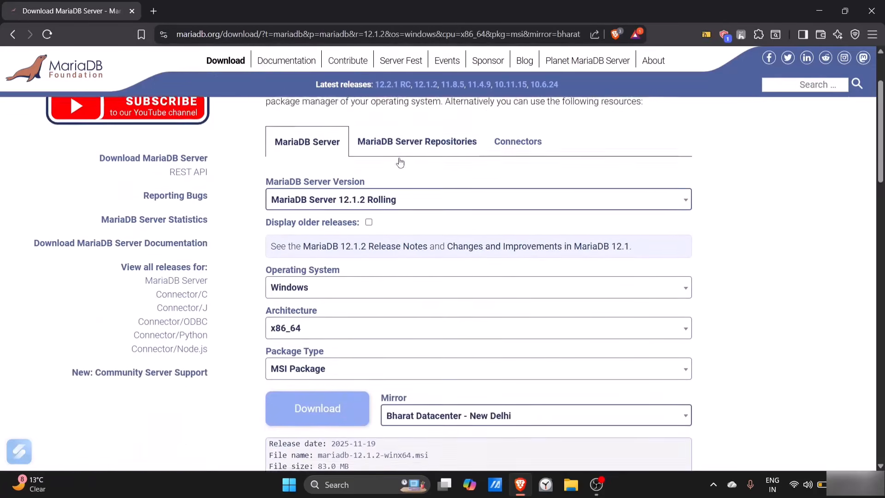
pyautogui.scroll(1, 401, 161)
pyautogui.click(400, 162)
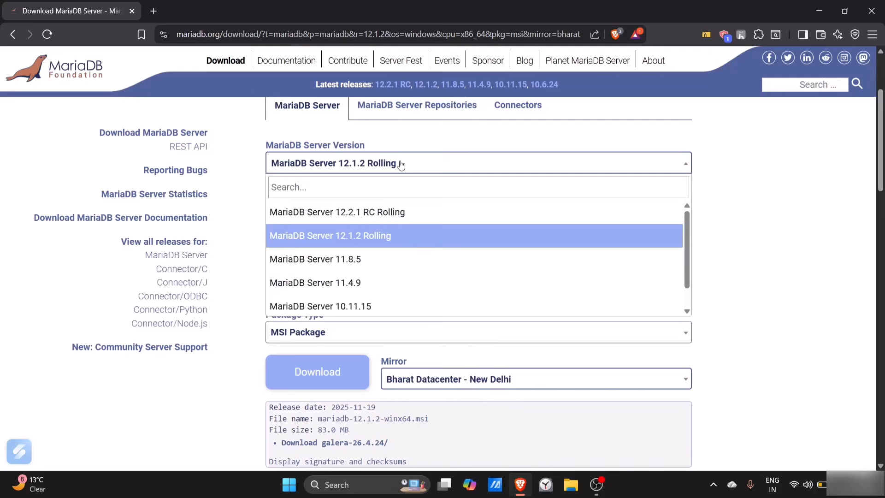
pyautogui.click(400, 164)
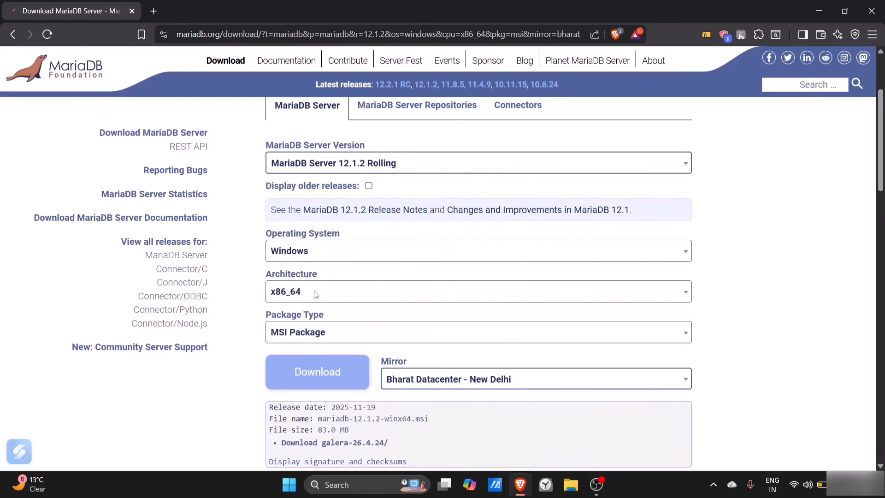
pyautogui.click(317, 386)
pyautogui.scroll(-2, 317, 386)
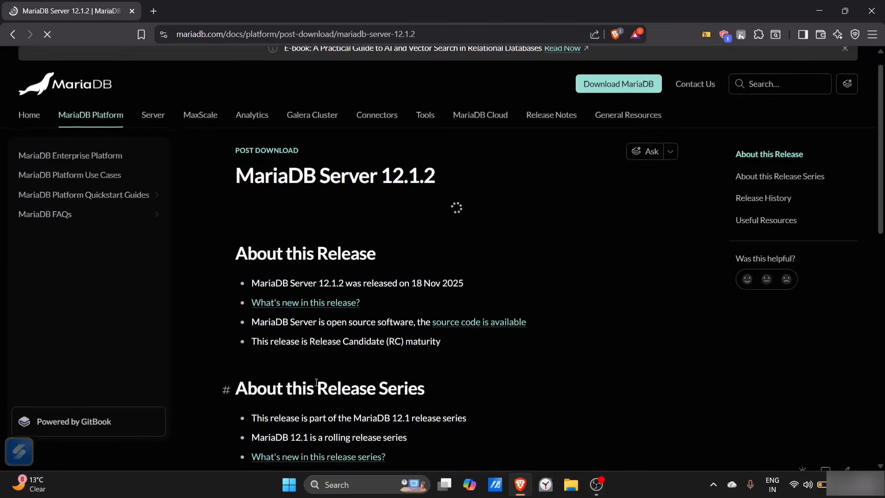
pyautogui.scroll(-10, 316, 387)
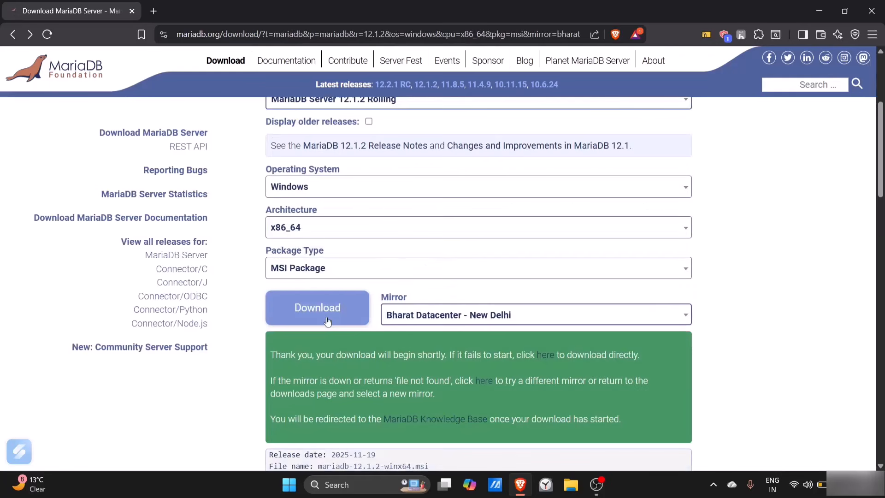
# Retry the direct mirror download, and save the installer from the alternative mirror link as mariadb-12.1.2-winx64
pyautogui.click(544, 355)
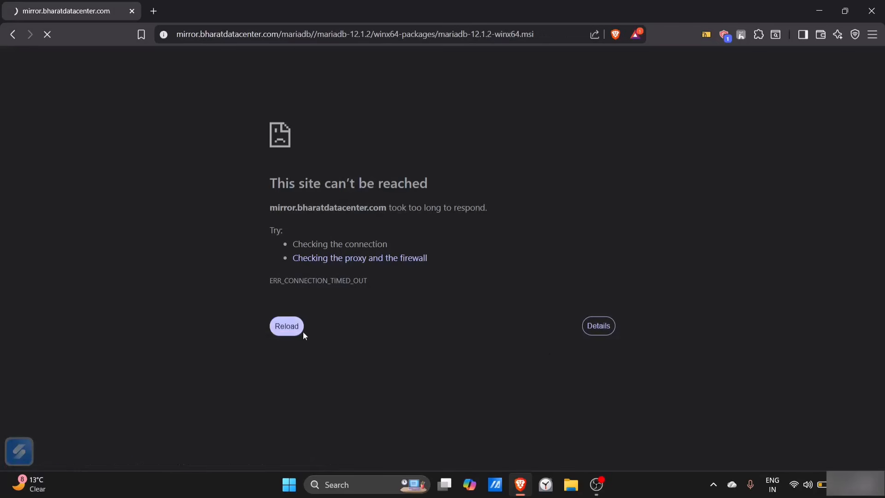
pyautogui.click(293, 325)
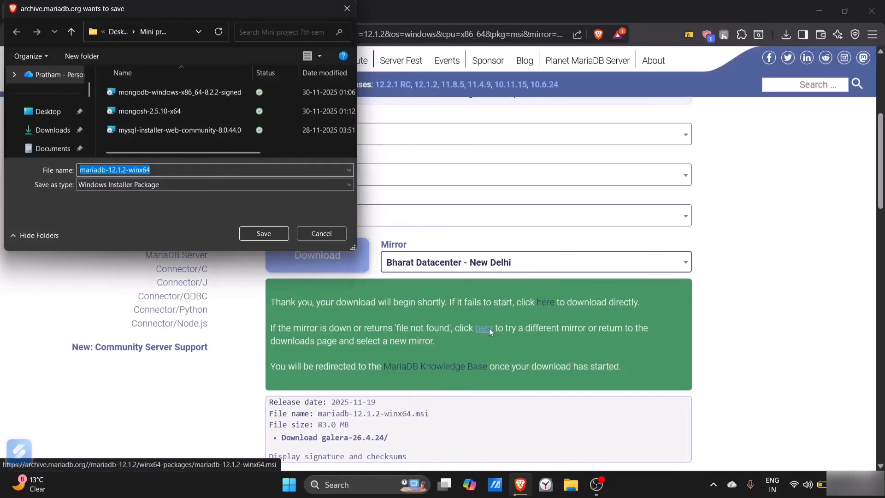
pyautogui.click(271, 234)
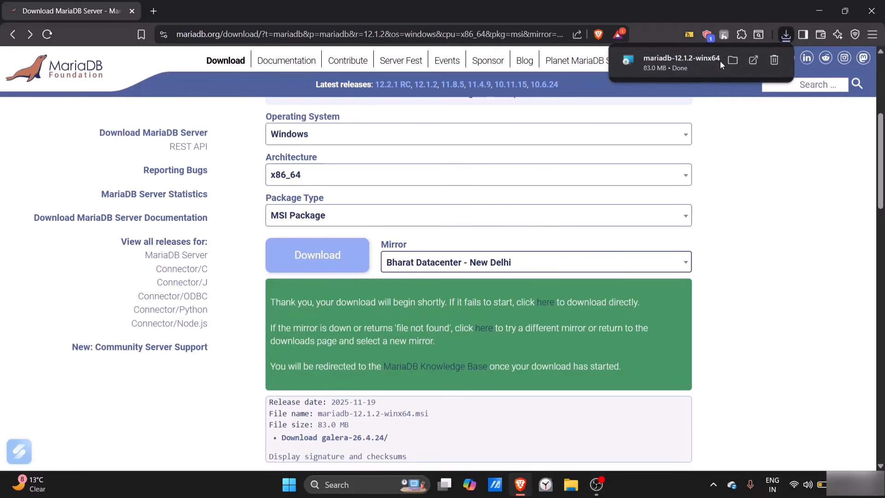
# Run the downloaded MariaDB installer and accept the license agreement, keeping the default features and install location
pyautogui.click(677, 60)
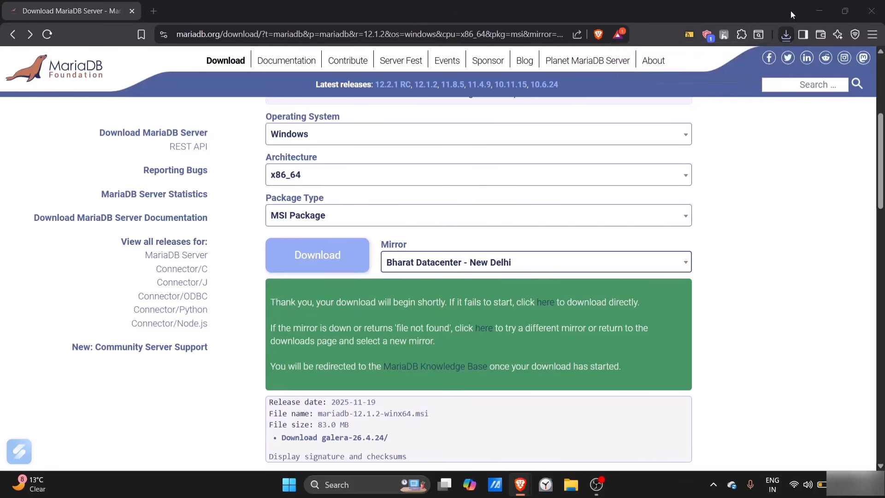
pyautogui.click(818, 12)
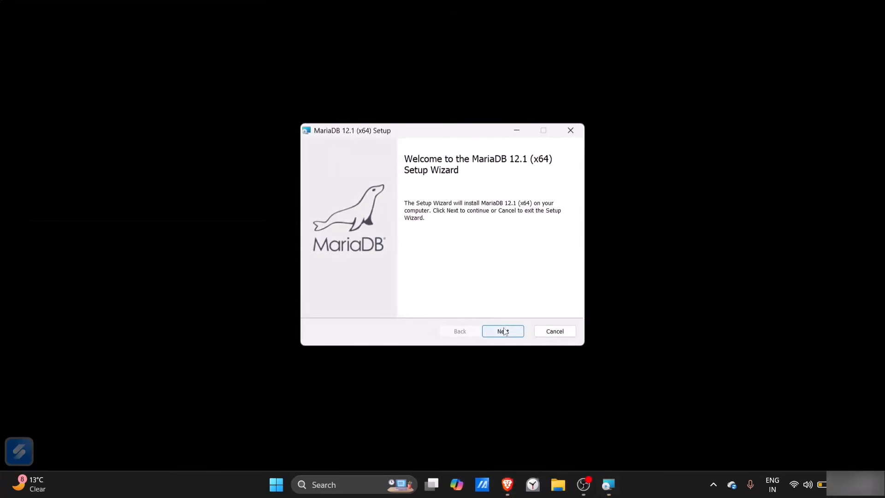
pyautogui.click(503, 331)
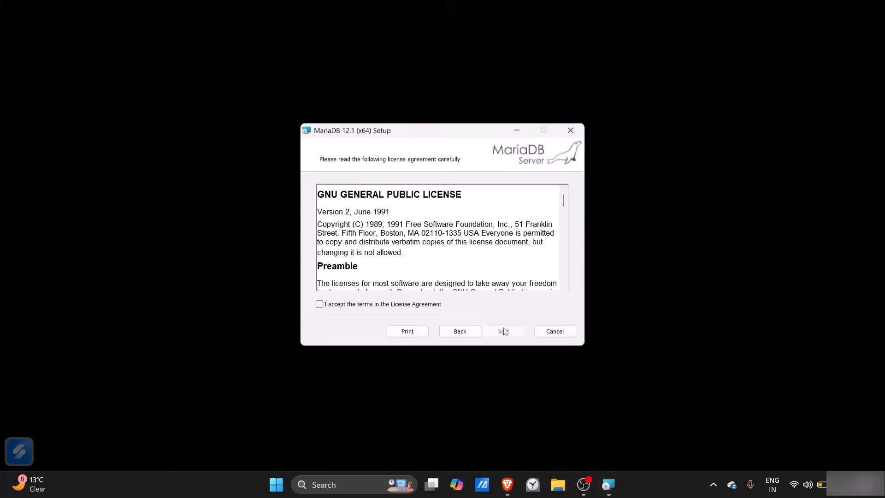
pyautogui.click(341, 306)
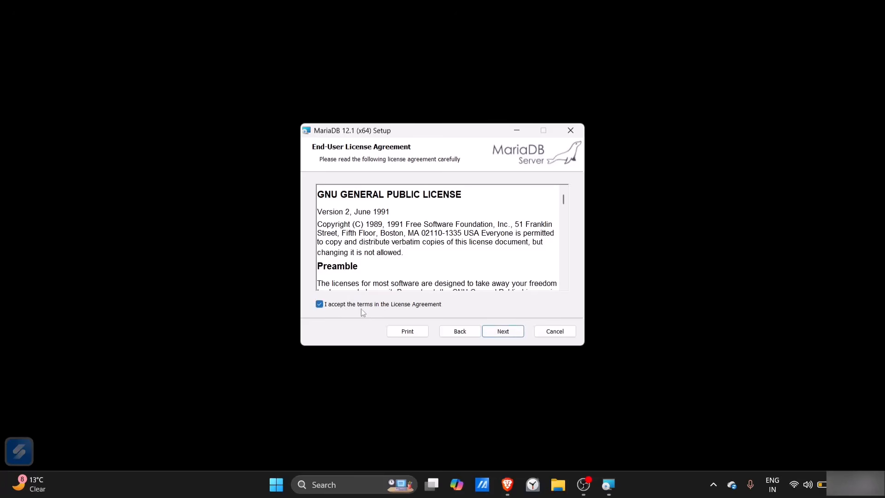
pyautogui.click(503, 331)
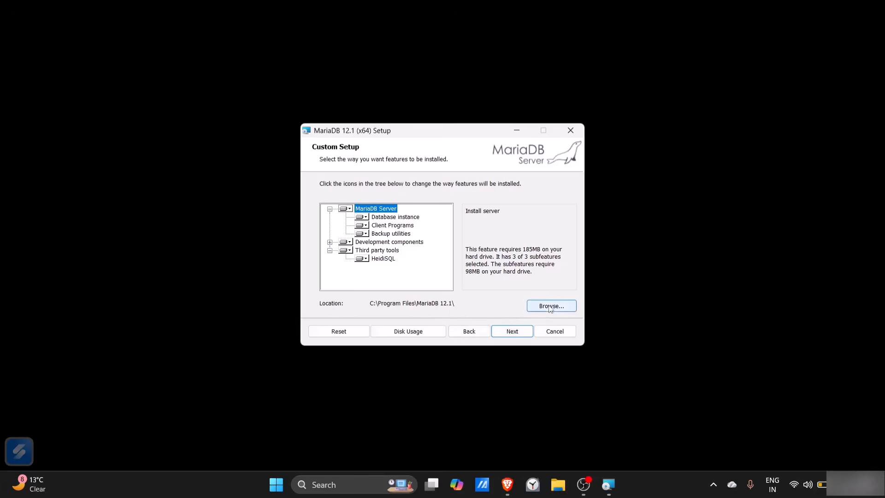
pyautogui.click(521, 331)
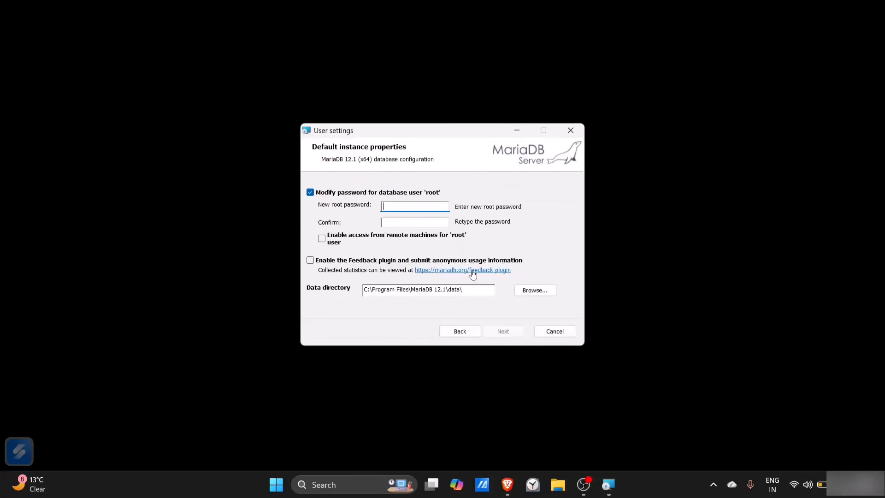
# Enter and confirm the new root password, and enable access from remote machines for the 'root' user
pyautogui.write('r')
pyautogui.click(419, 225)
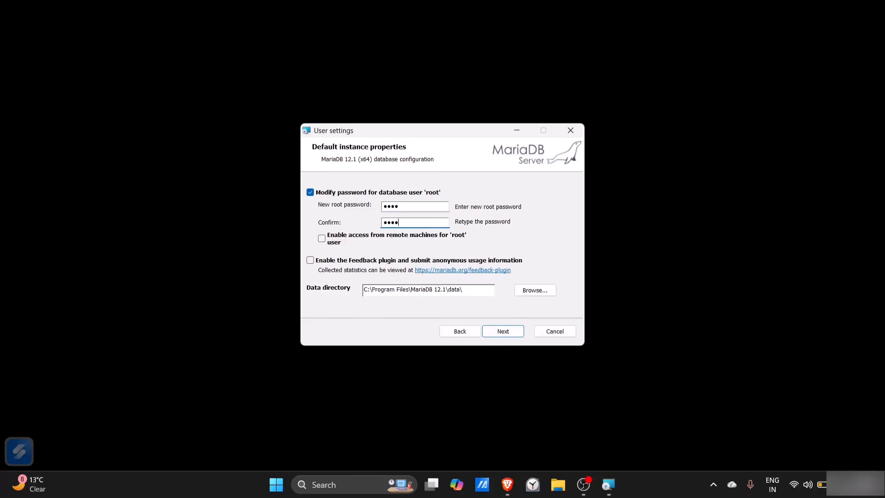
pyautogui.click(322, 238)
pyautogui.click(501, 332)
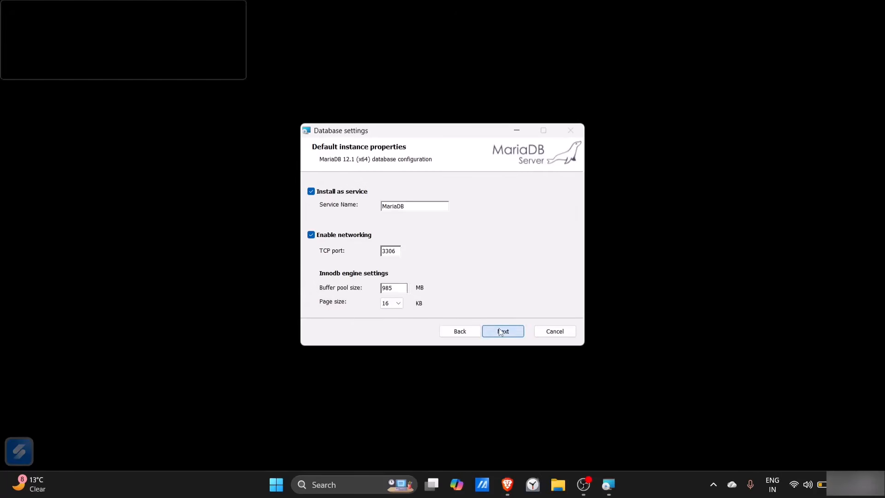
# Choose a different TCP port for the database instance, and complete the MariaDB installation with the other default settings
pyautogui.click(499, 329)
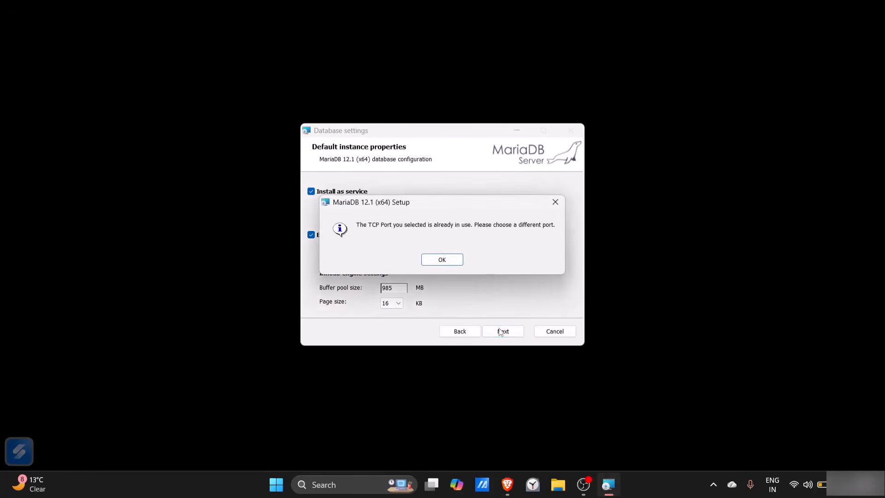
pyautogui.click(451, 268)
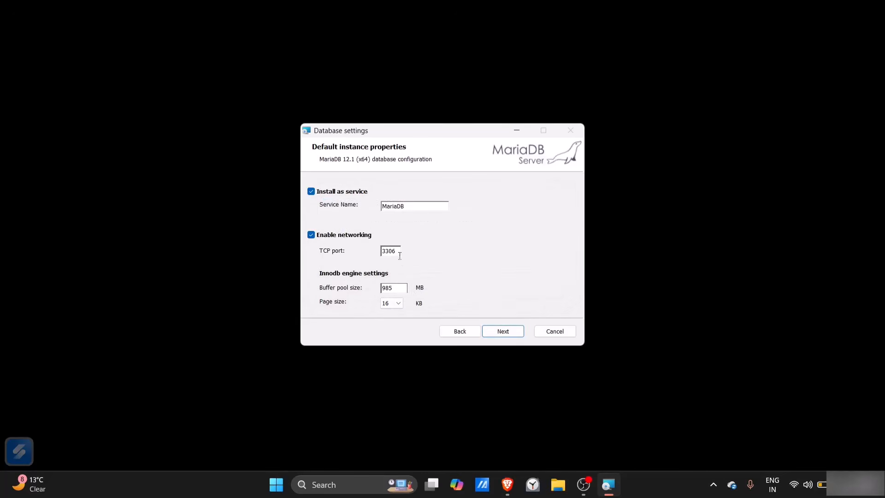
pyautogui.click(399, 251)
pyautogui.click(507, 332)
pyautogui.click(506, 332)
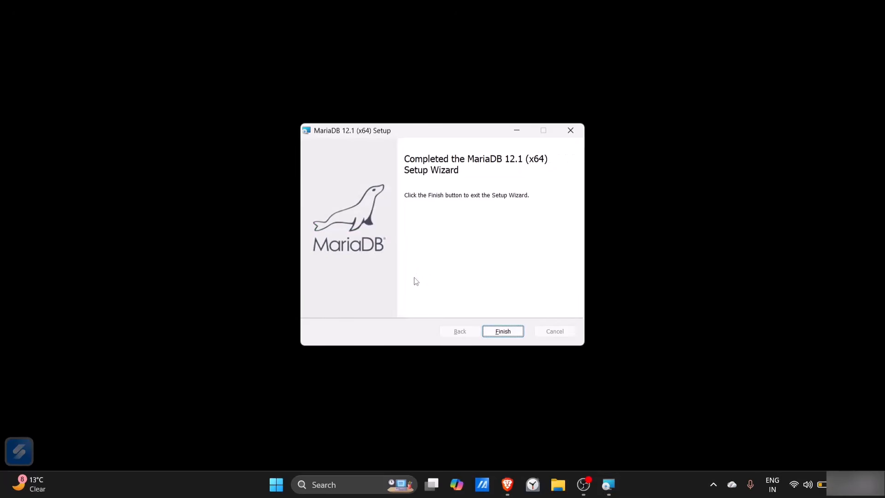
pyautogui.click(503, 331)
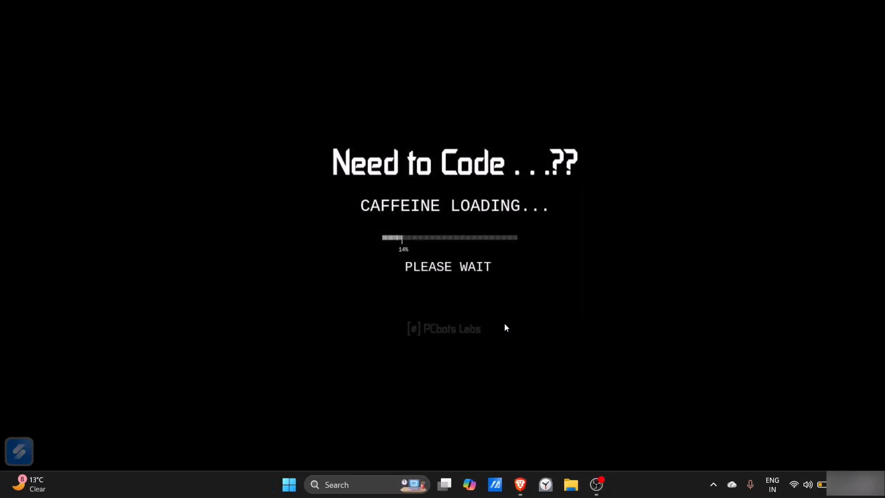
# Launch HeidiSQL(x64) from the MariaDB 12.1 (x64) program folder among all installed apps
pyautogui.press('super')
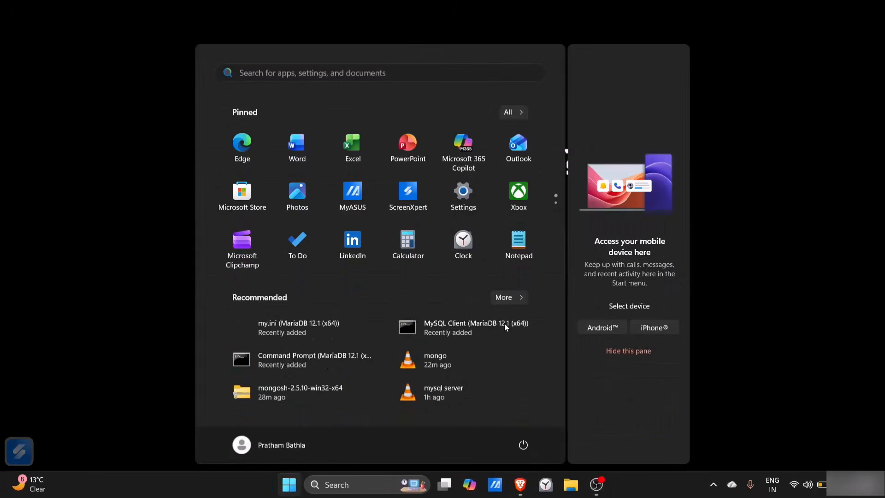
pyautogui.click(519, 108)
pyautogui.scroll(-15, 448, 250)
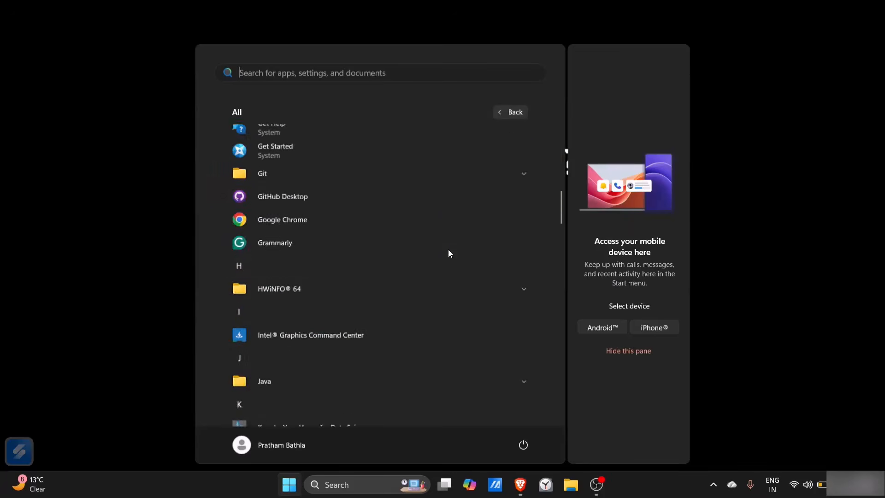
pyautogui.scroll(-8, 448, 252)
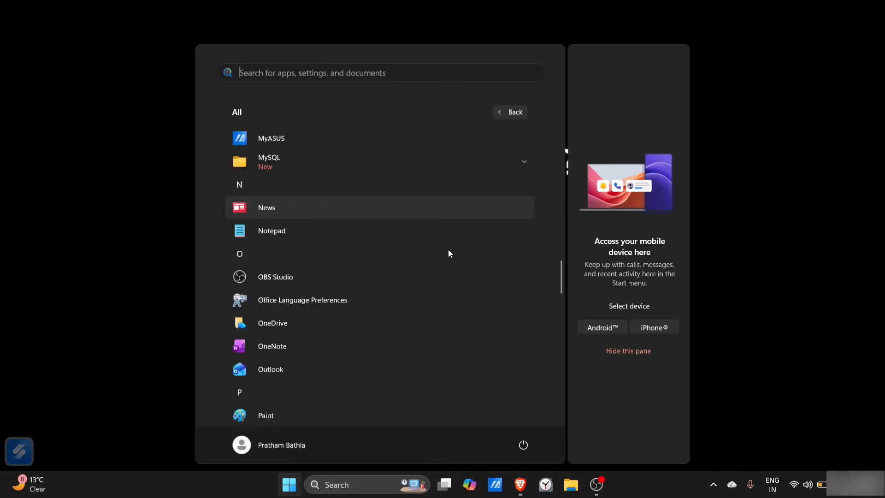
pyautogui.scroll(6, 448, 252)
pyautogui.scroll(3, 448, 253)
pyautogui.scroll(-2, 448, 253)
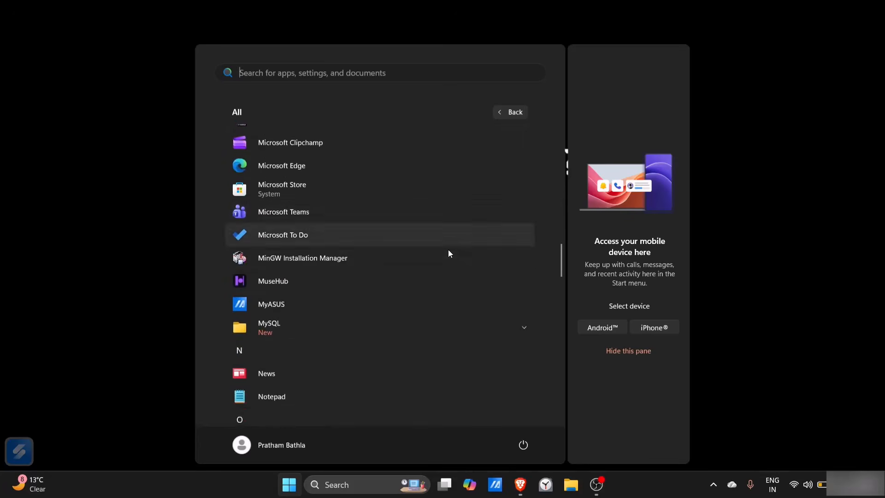
pyautogui.scroll(2, 373, 314)
pyautogui.scroll(4, 372, 310)
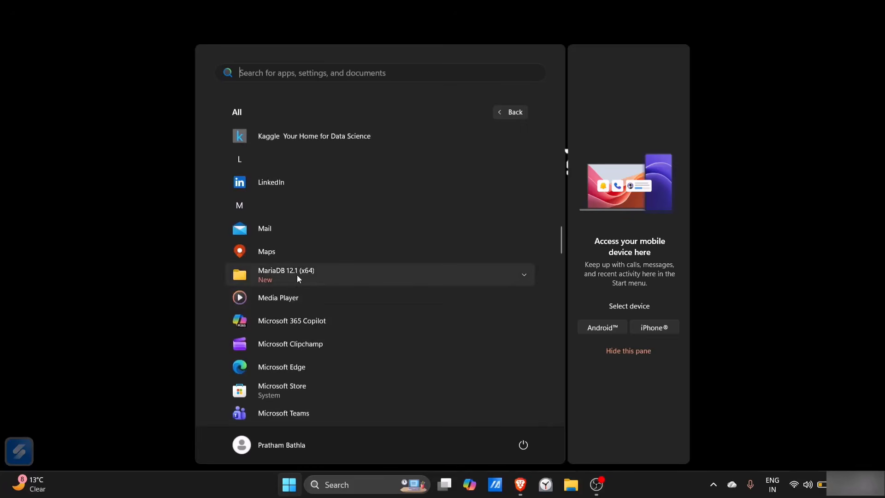
pyautogui.click(274, 272)
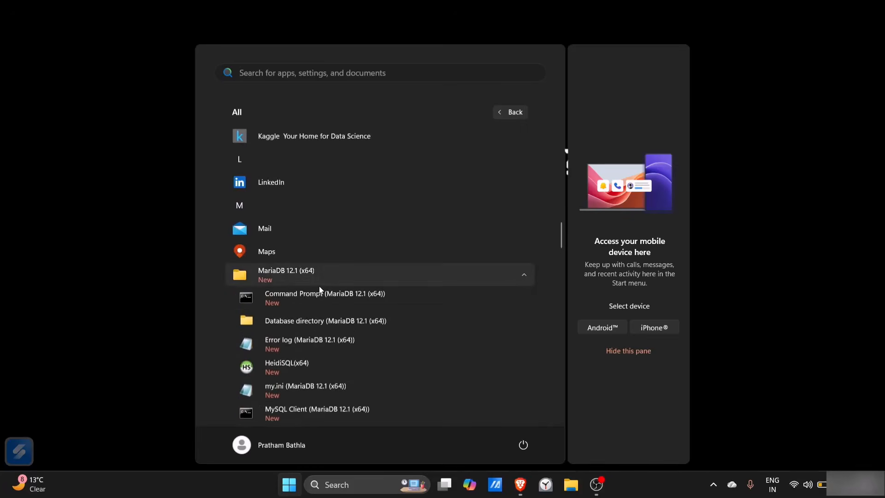
pyautogui.scroll(-2, 318, 286)
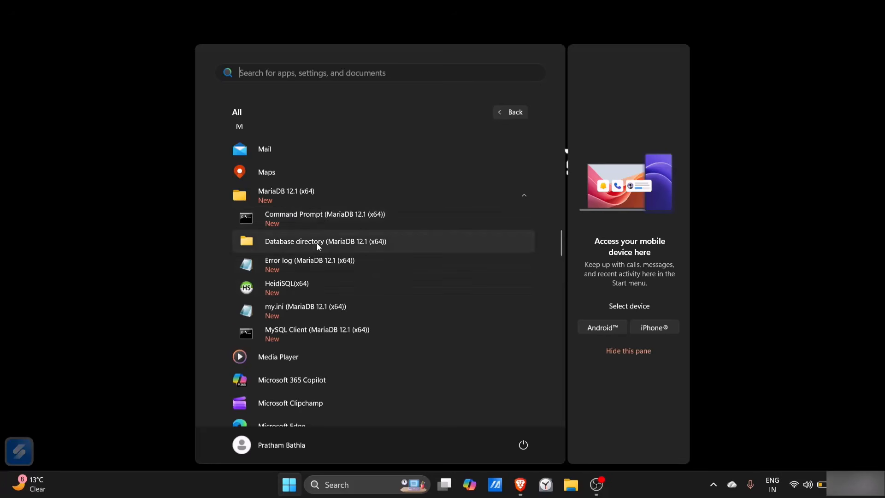
pyautogui.click(294, 285)
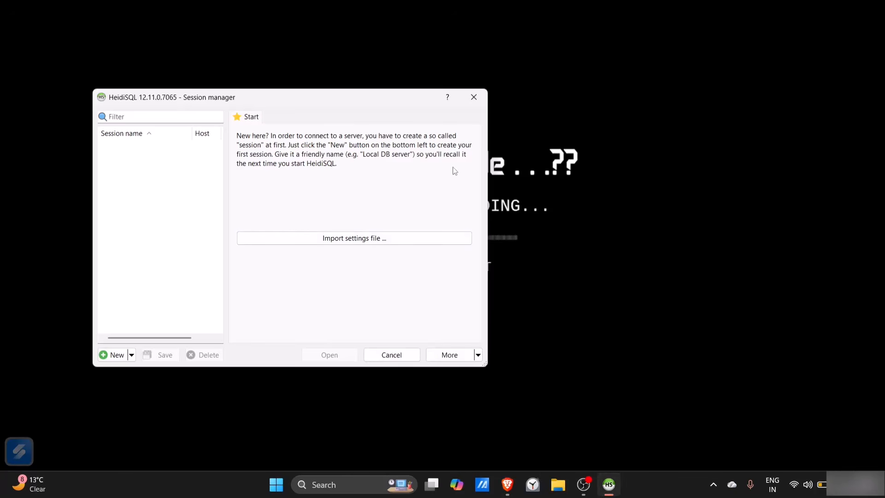
# Close the HeidiSQL session manager and launch MySQL Client (MariaDB 12.1 (x64)) from the MariaDB 12.1 (x64) program folder
pyautogui.click(473, 96)
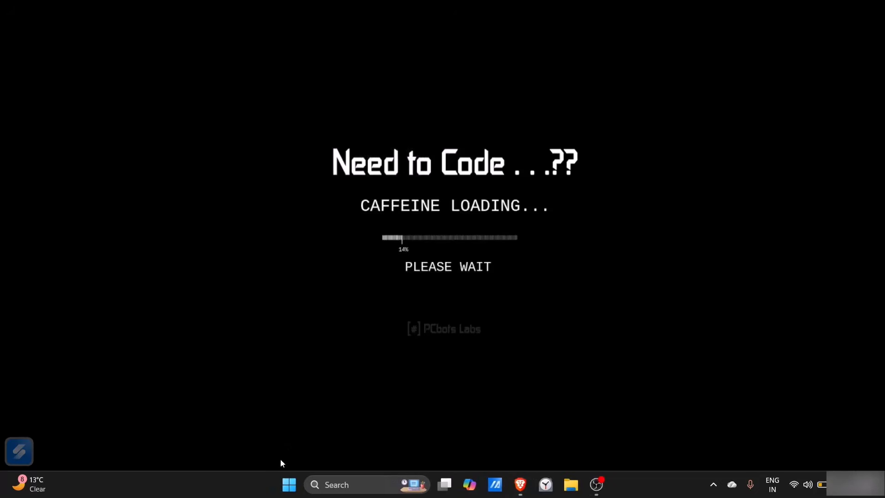
pyautogui.click(289, 484)
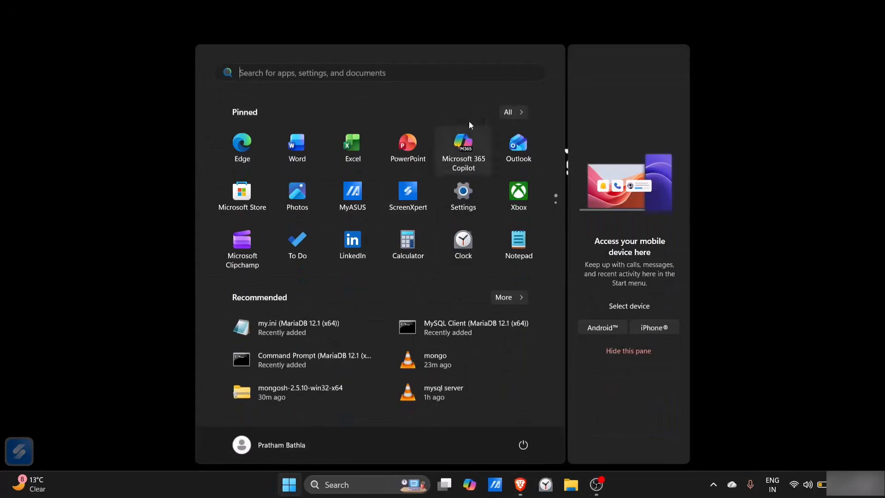
pyautogui.click(509, 114)
pyautogui.scroll(-5, 415, 261)
pyautogui.scroll(-5, 416, 261)
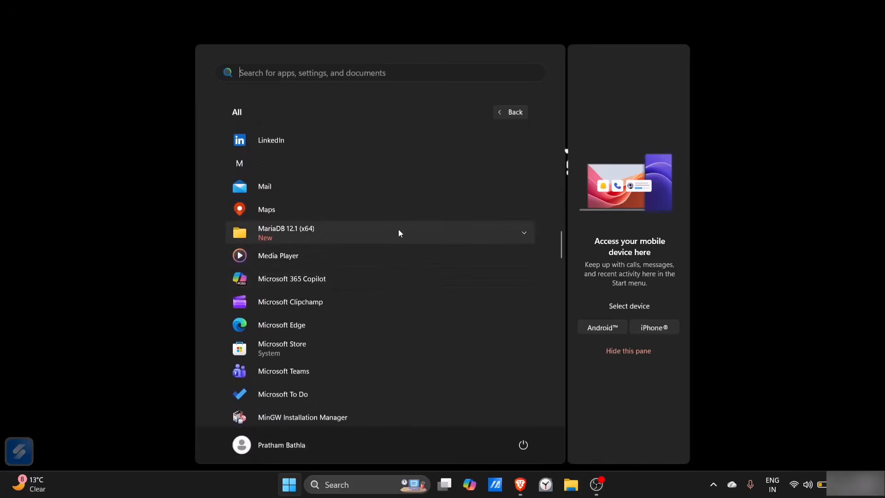
pyautogui.click(398, 230)
pyautogui.scroll(-1, 300, 306)
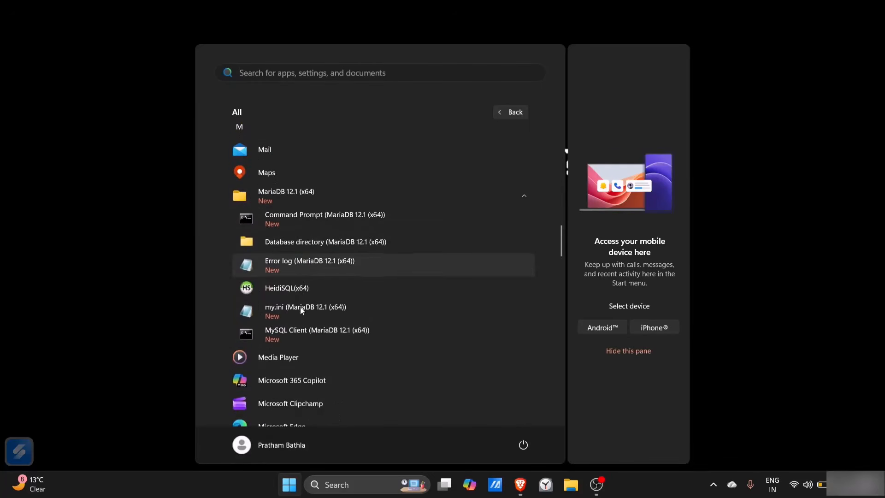
pyautogui.click(294, 336)
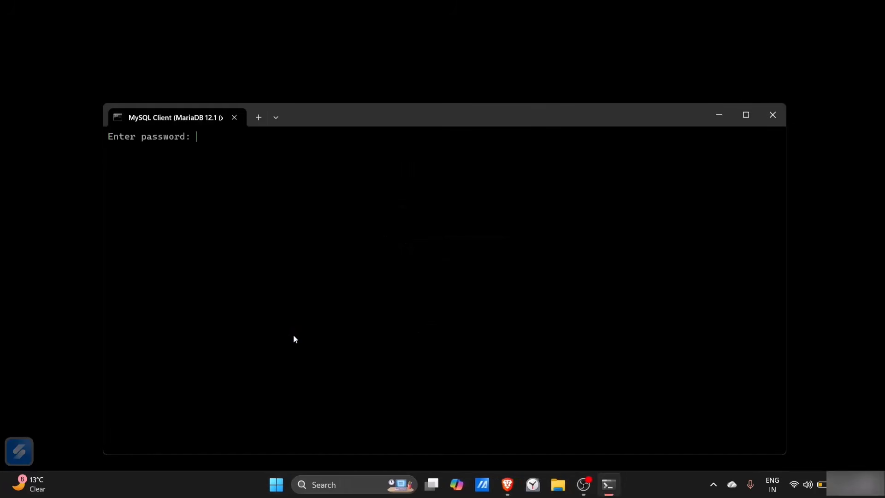
# Log in to the MariaDB monitor by entering the root password, and maximize the client window
pyautogui.write('****')
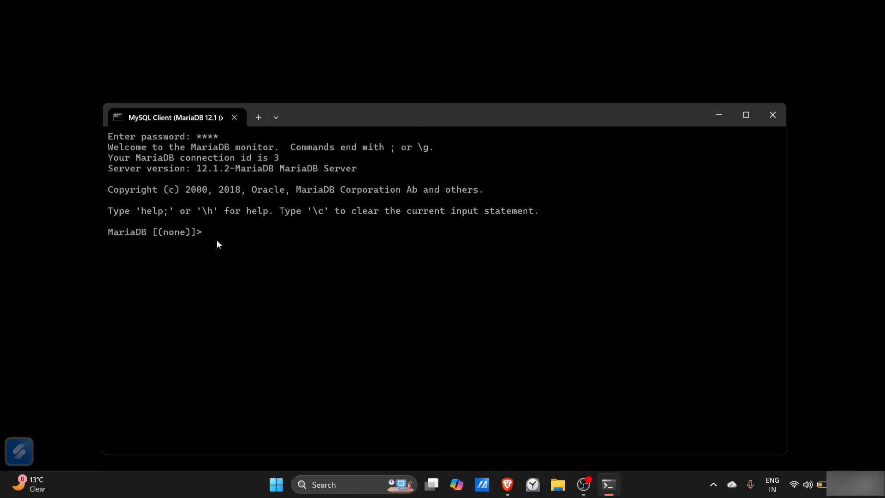
pyautogui.moveTo(217, 244); pyautogui.dragTo(103, 161)
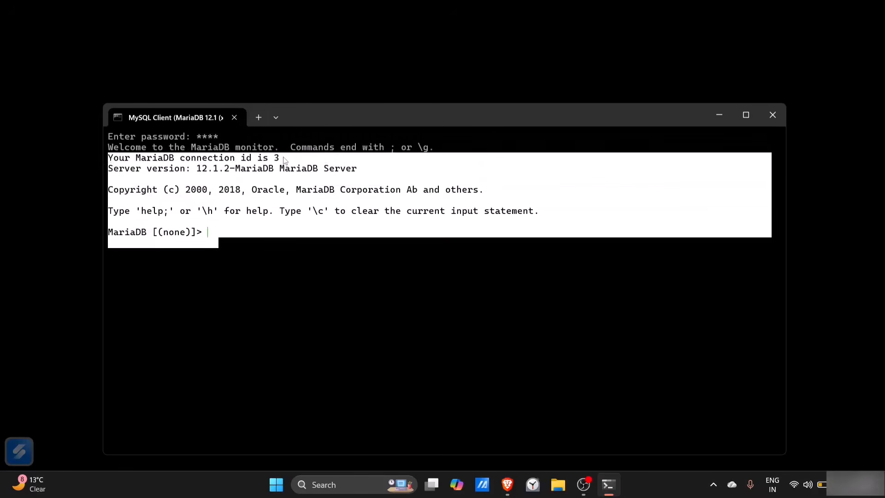
pyautogui.moveTo(284, 159); pyautogui.dragTo(364, 170)
pyautogui.rightClick(364, 169)
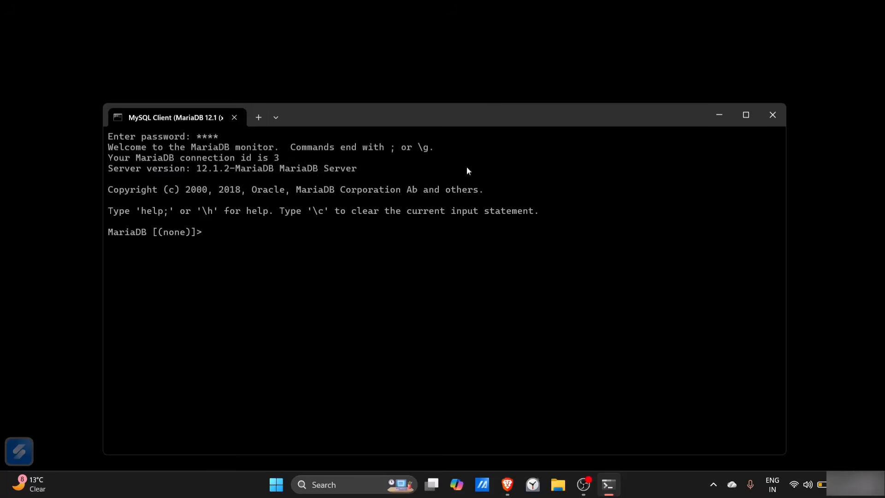
pyautogui.moveTo(750, 120)
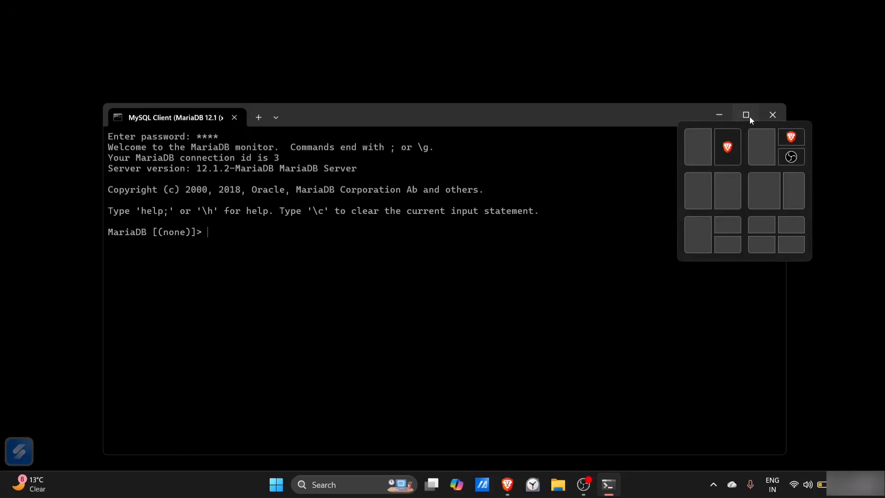
pyautogui.click(749, 116)
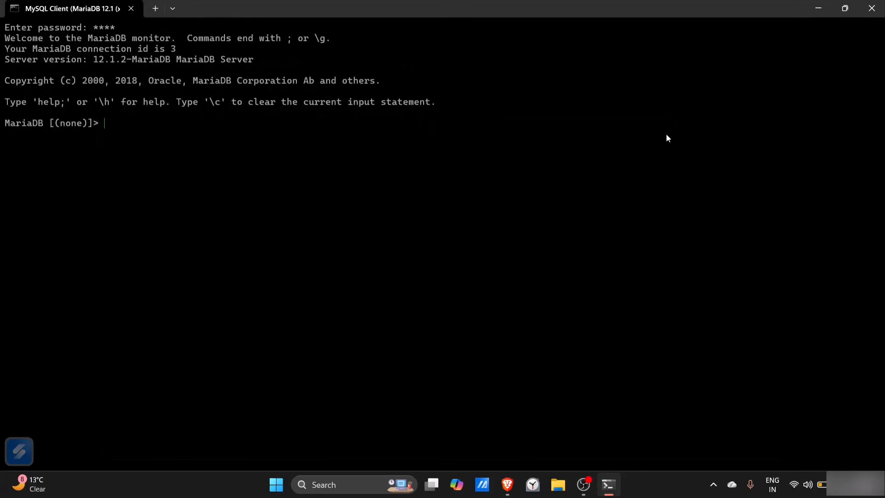